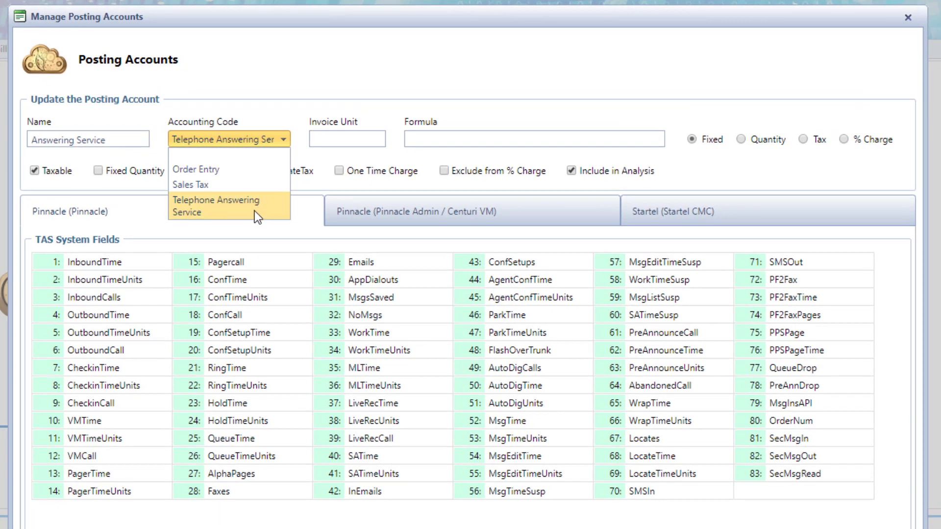
Step: Set the Answering Service posting account's accounting code to Telephone Answering Service
click(255, 209)
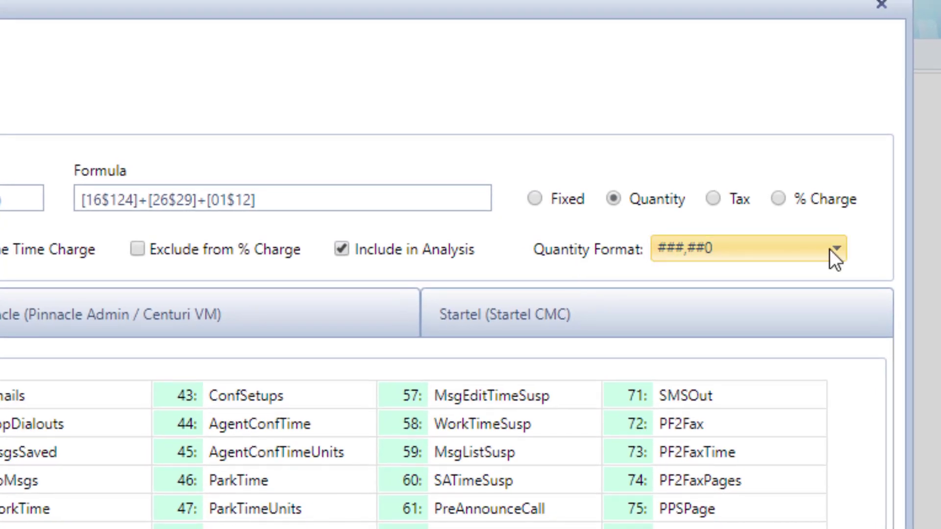
Step: Check the available quantity formats for the Message Charges posting account without choosing another one
click(829, 248)
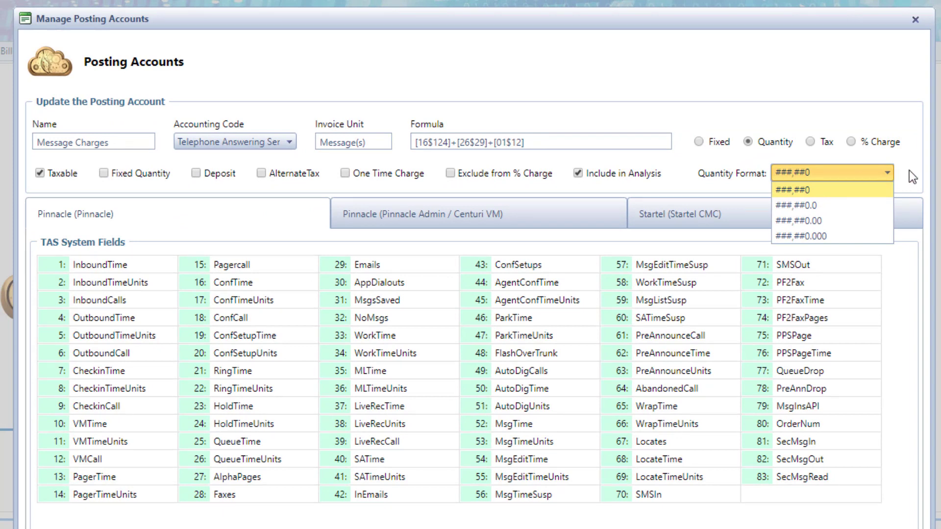
click(909, 170)
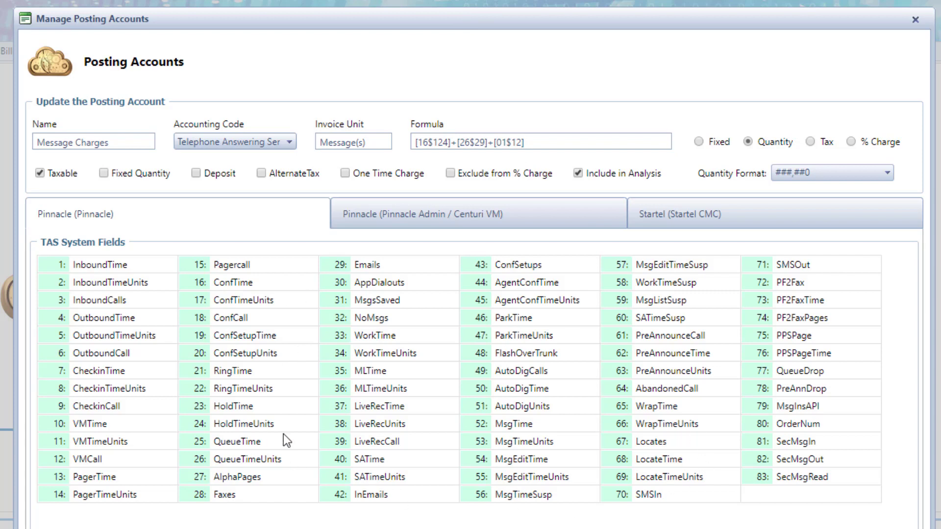
Step: Replace the Message Charges formula with the Startel CMC Message Count field, [16$124]
mouse_move(612, 390)
click(758, 223)
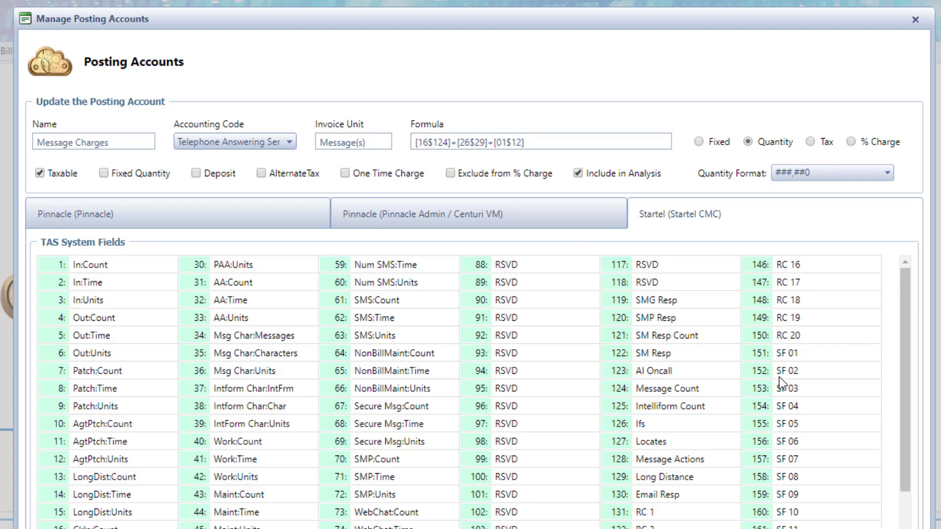
mouse_move(652, 389)
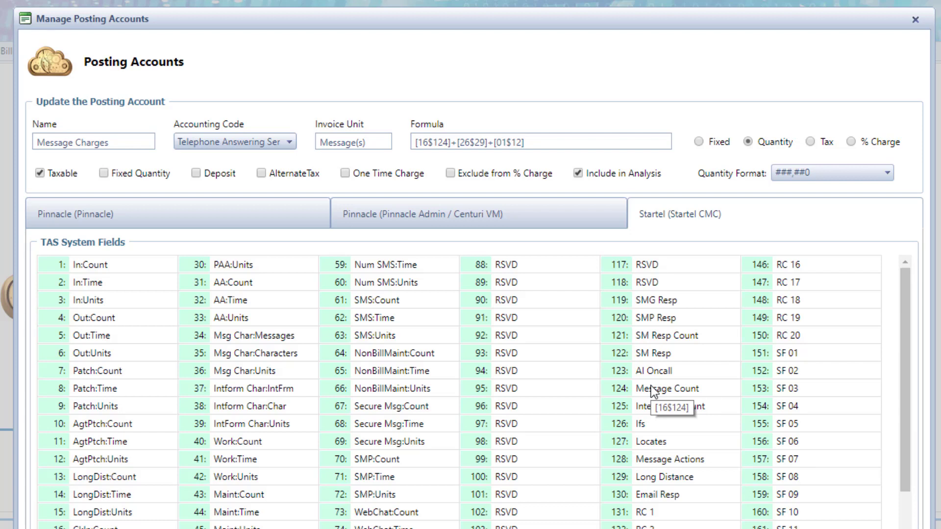
click(538, 147)
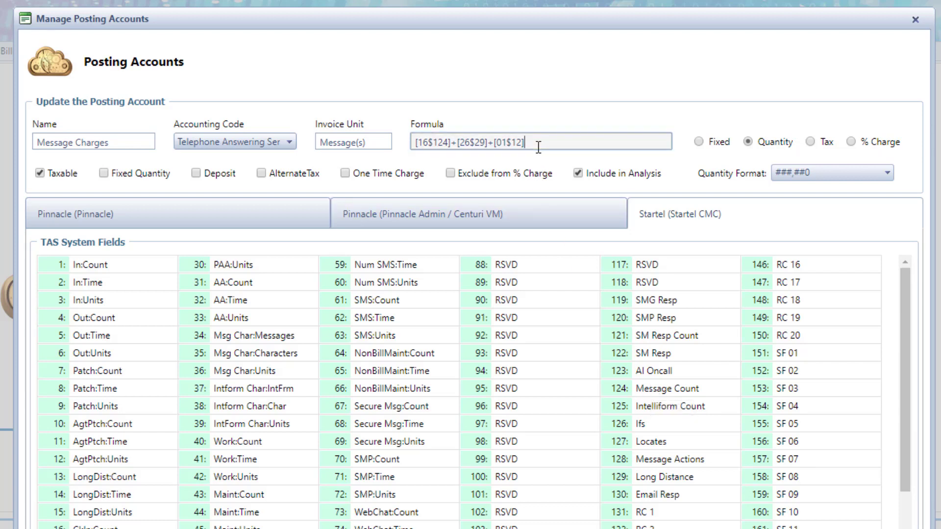
drag(538, 147, 394, 147)
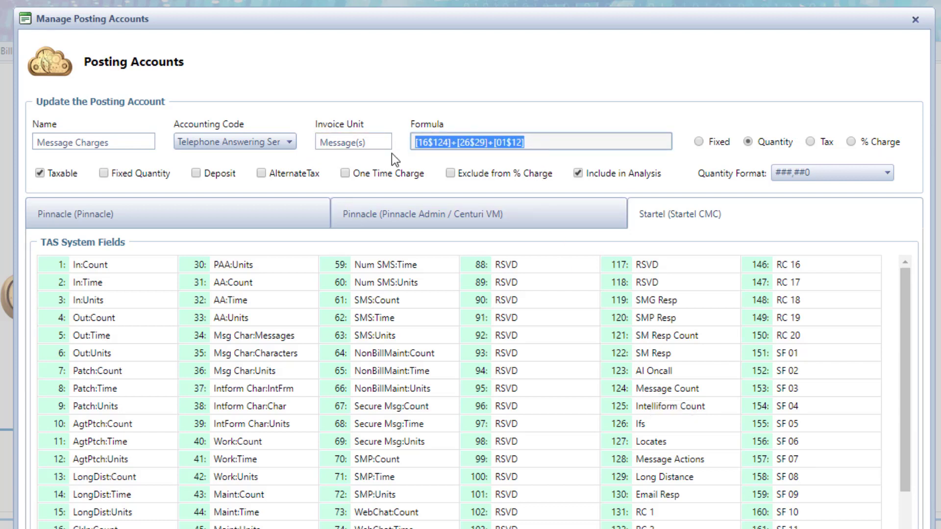
key(BackSpace)
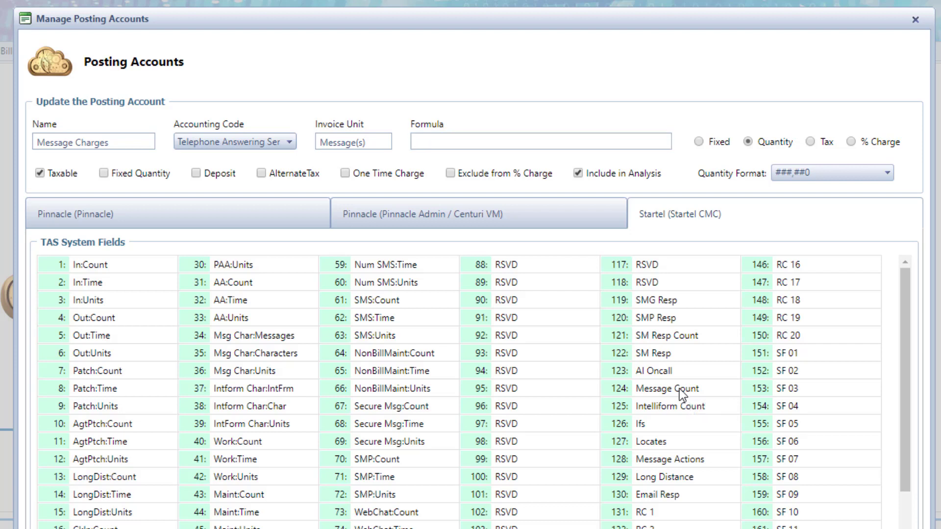
drag(679, 389, 575, 141)
Step: Add the Startel CMC Intelliform Count field to the Message Charges formula, making it [16$124]+[16$125]
mouse_move(661, 392)
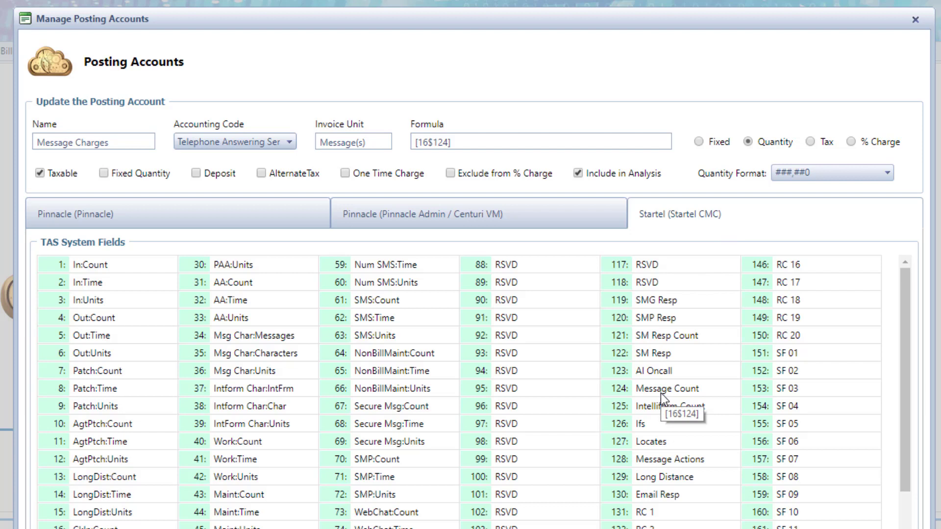
mouse_move(664, 410)
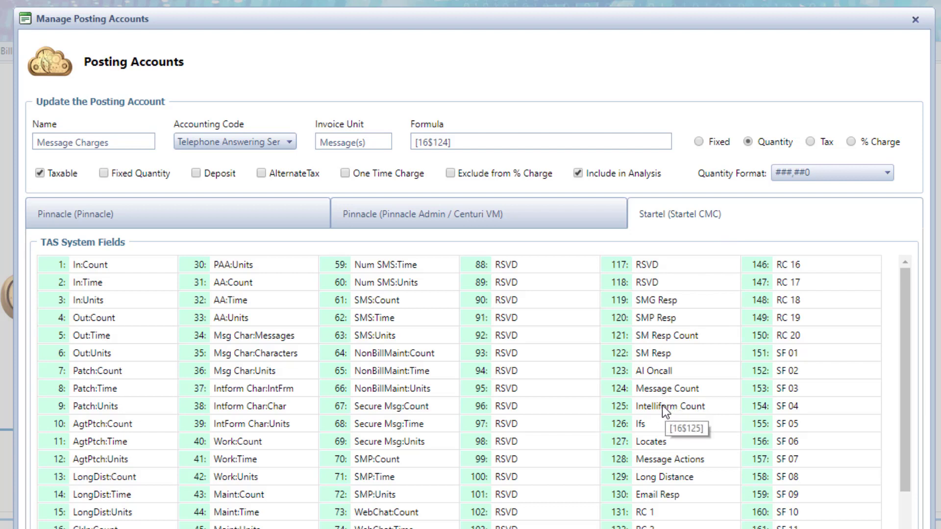
drag(662, 405, 566, 140)
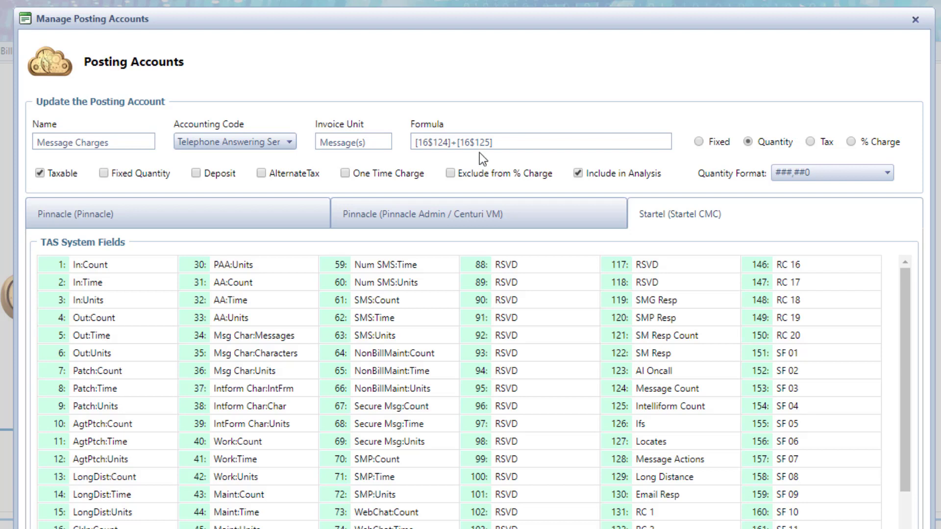
Step: Remove the +[16$125] term from the Message Charges formula
click(450, 143)
drag(449, 142, 566, 154)
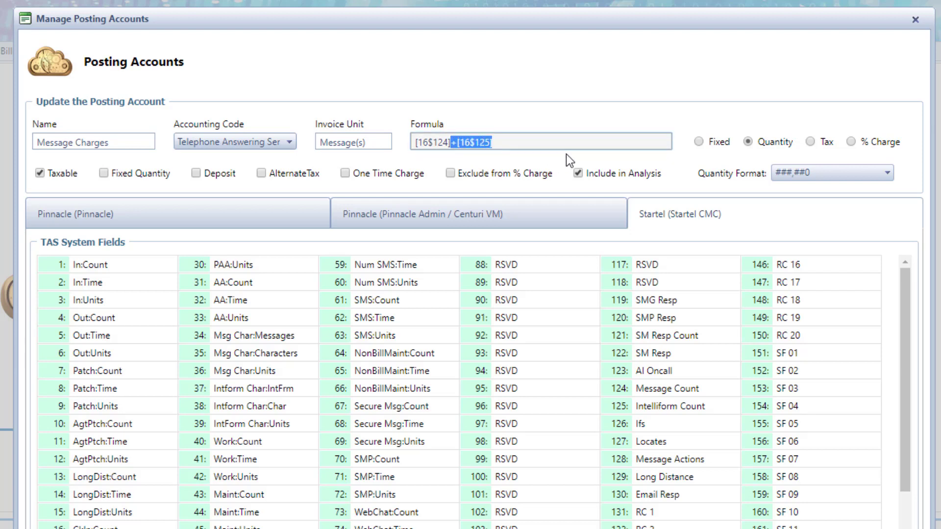
key(BackSpace)
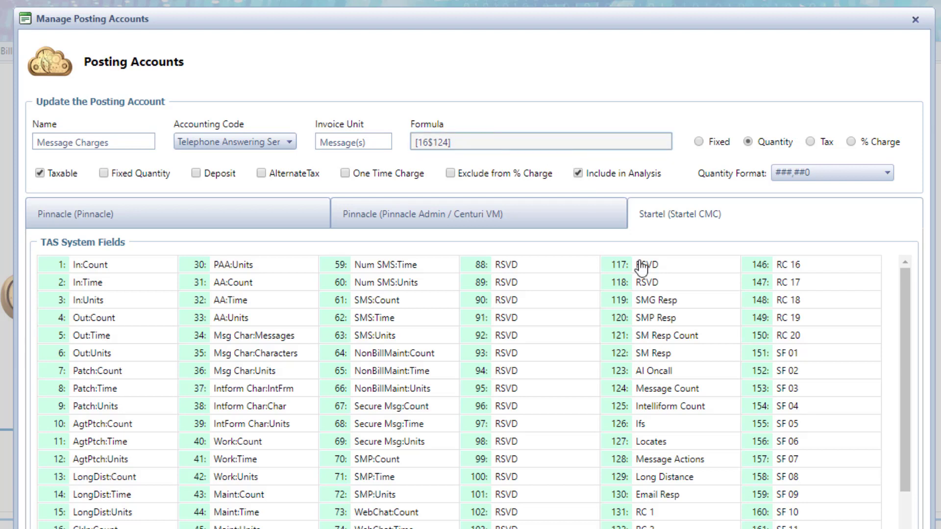
key(Return)
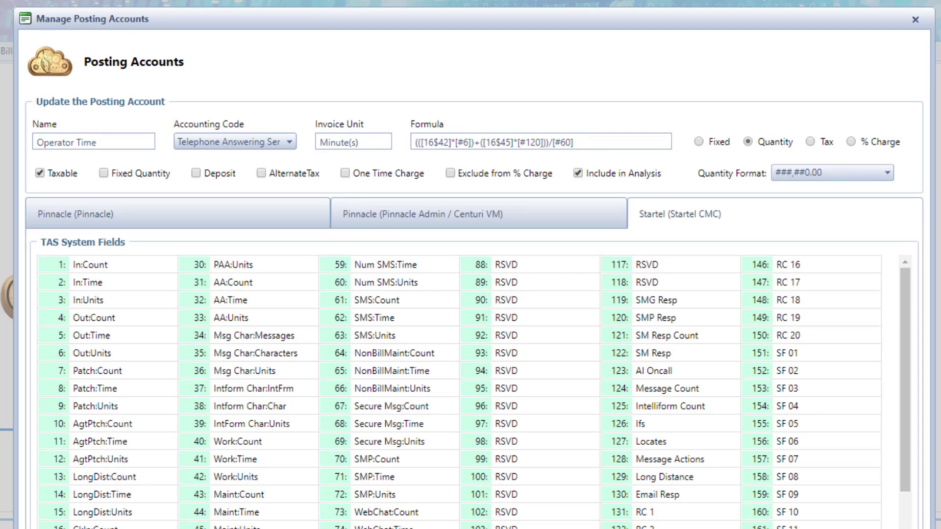
Step: Set the Operator Time posting account's quantity format to ###,##0.00
click(888, 175)
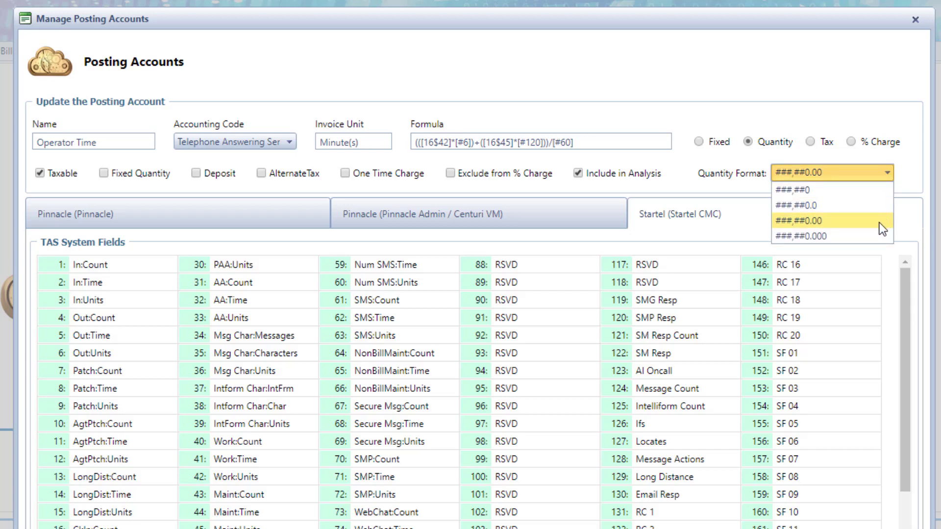
click(860, 221)
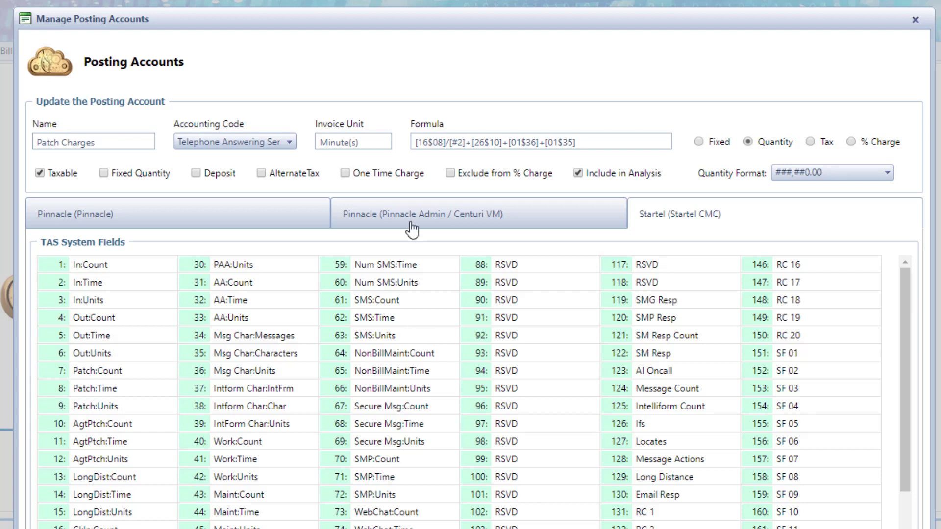
Step: Review the formulas and options of the patch, percentage charge, sales tax and secure text message posting accounts
click(433, 143)
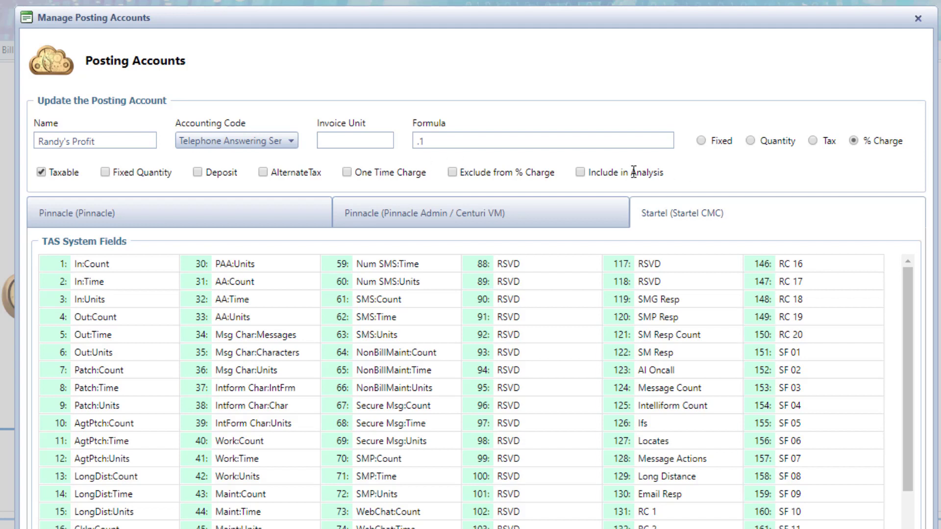
click(581, 173)
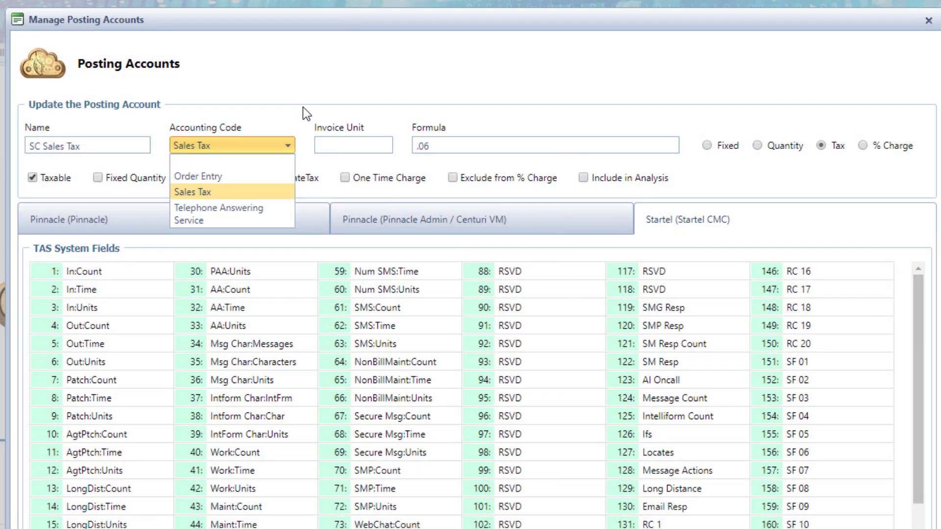
click(303, 106)
click(462, 147)
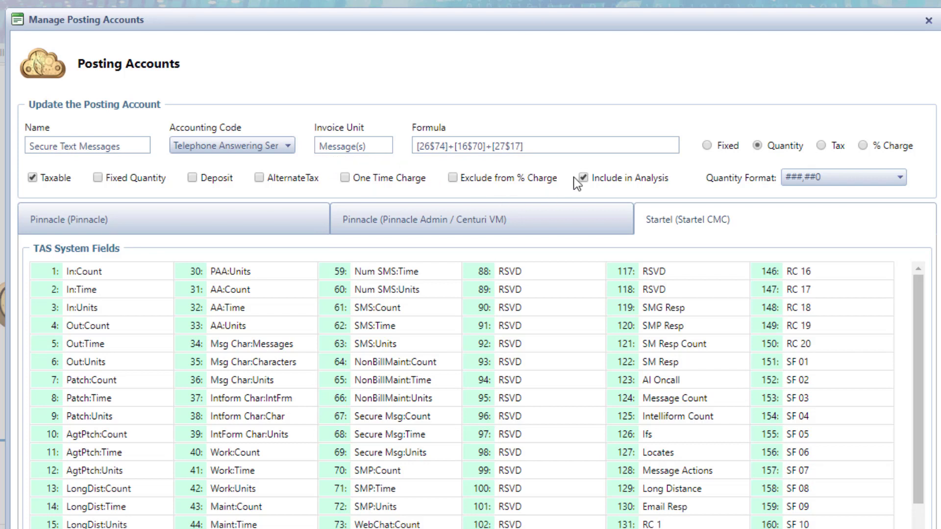
click(901, 179)
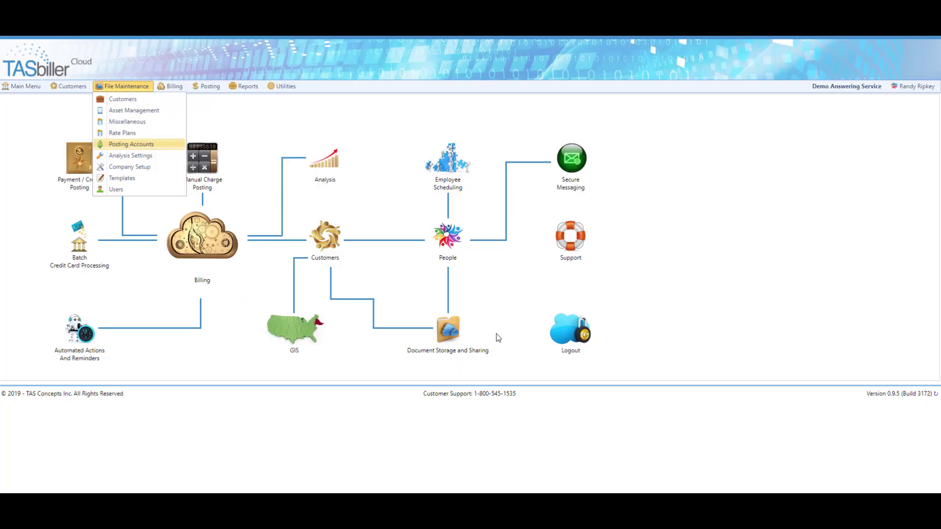
Step: Open the plumber customer's record from Customer Maintenance and view its rate charges
click(336, 240)
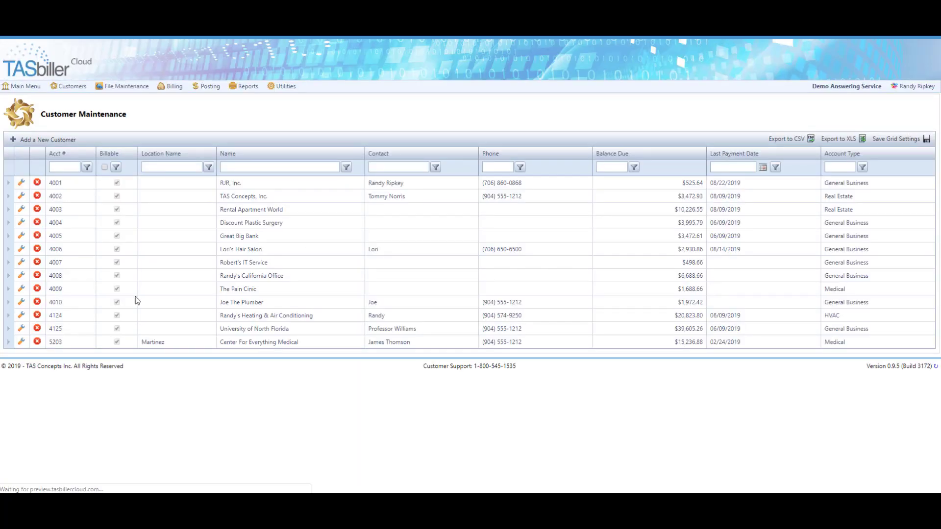
click(22, 302)
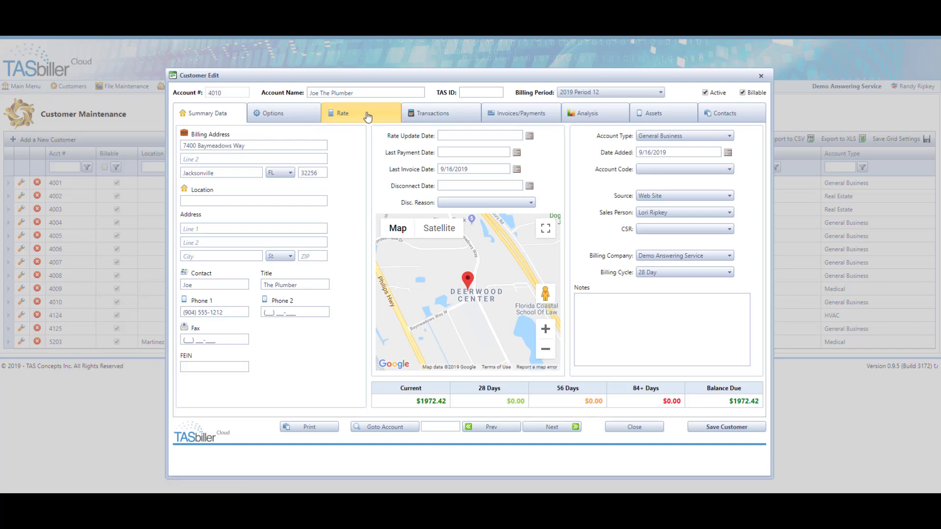
click(365, 117)
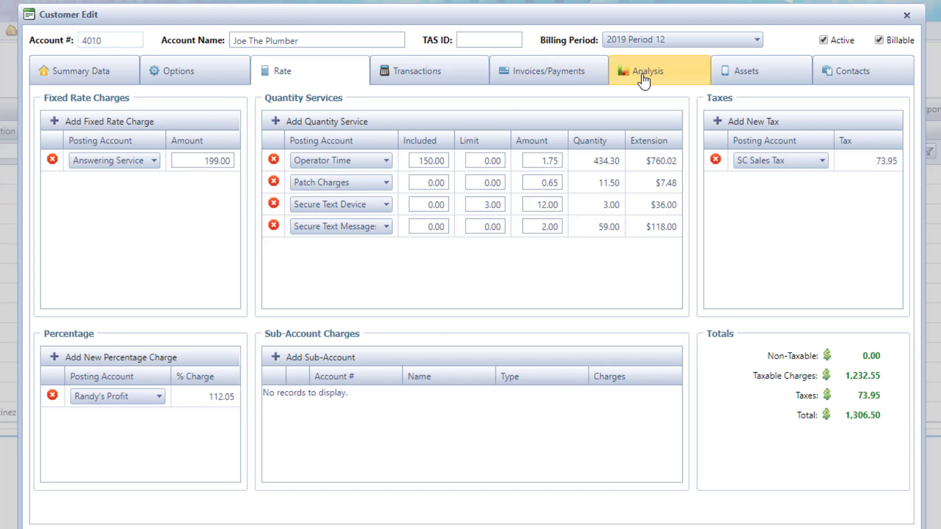
Step: Examine the customer's Startel CMC transaction summary down to the SMP:Count field
click(447, 80)
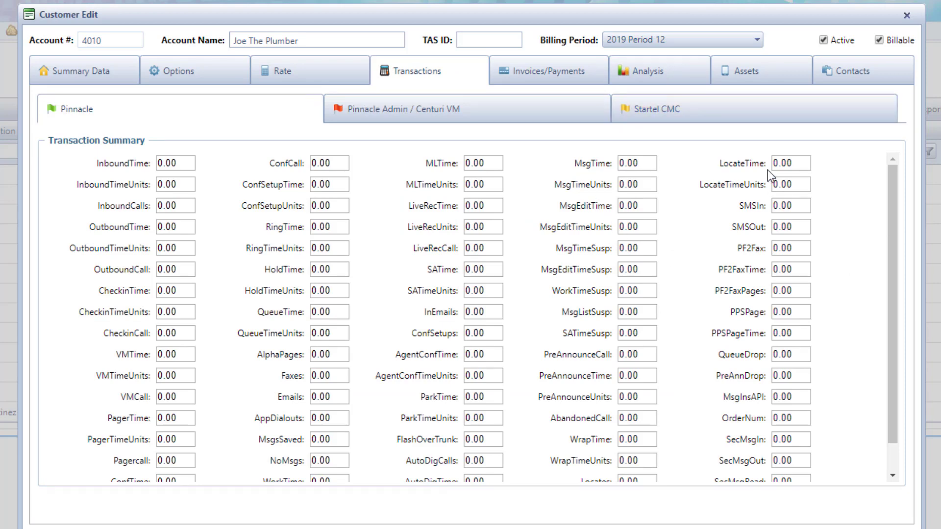
click(714, 114)
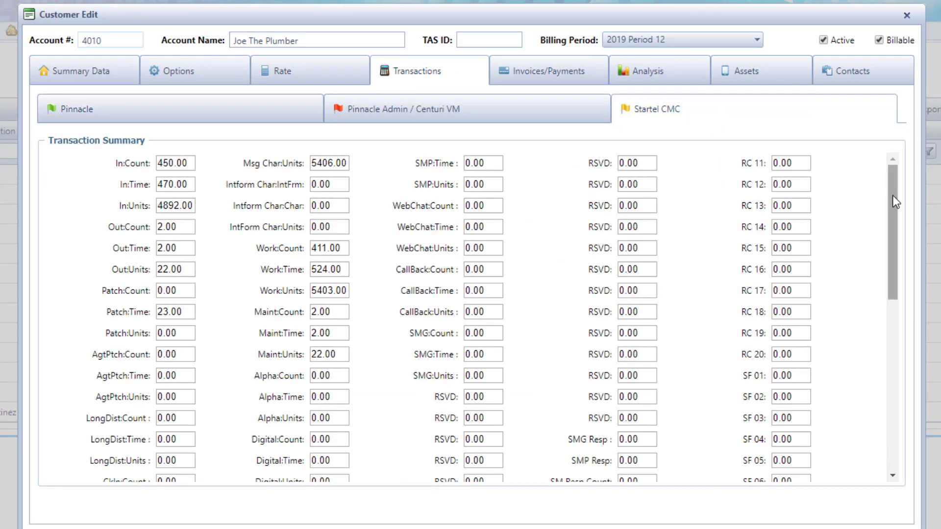
drag(892, 196, 901, 395)
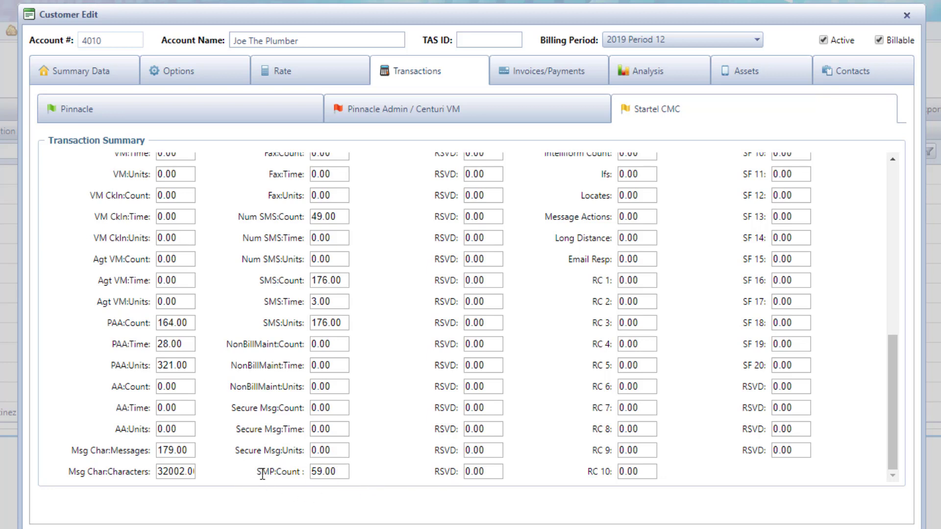
Step: Compare the customer's quantity service charges on the rate page with the transaction summary
click(303, 77)
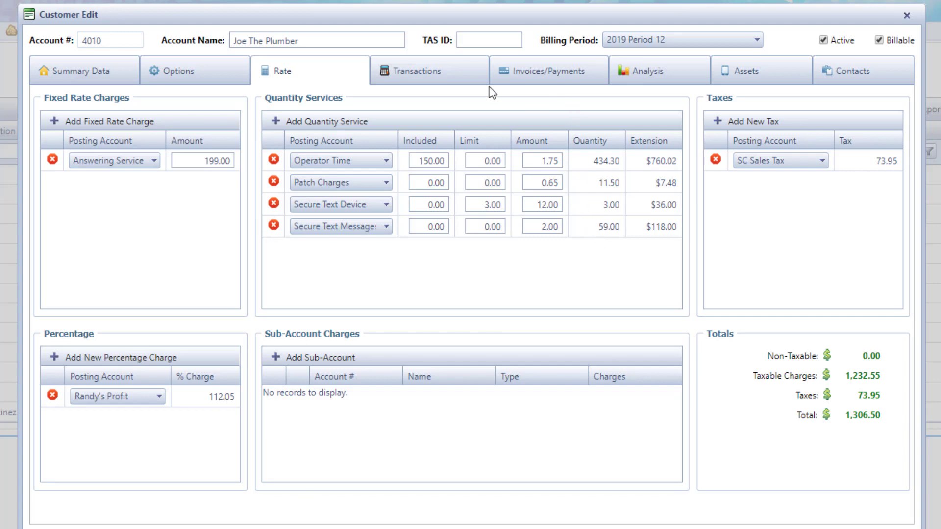
click(441, 79)
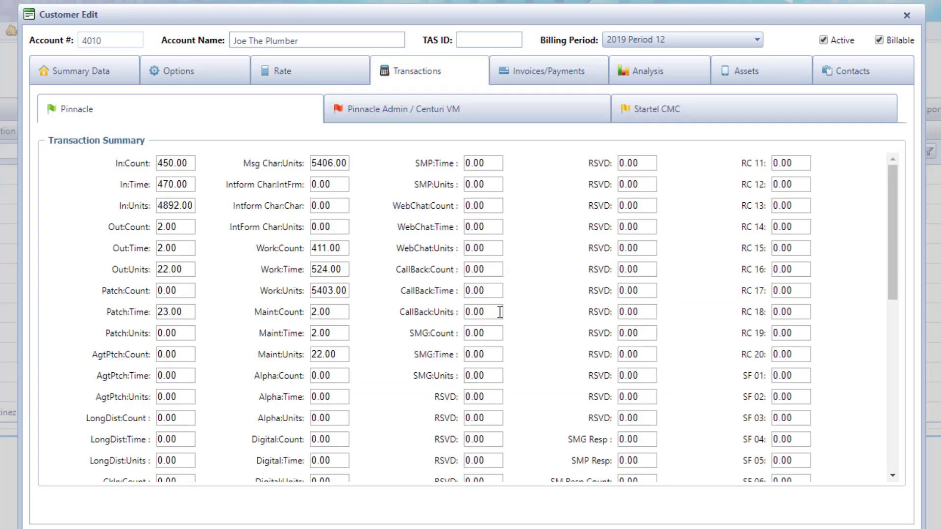
click(327, 77)
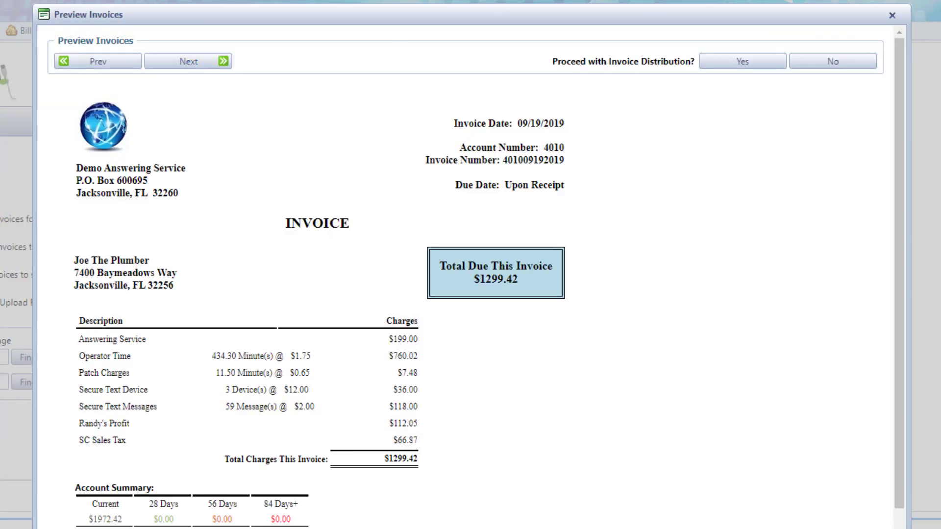
Step: Examine the itemised charges and total due on the plumber customer's invoice preview
drag(513, 19, 499, 0)
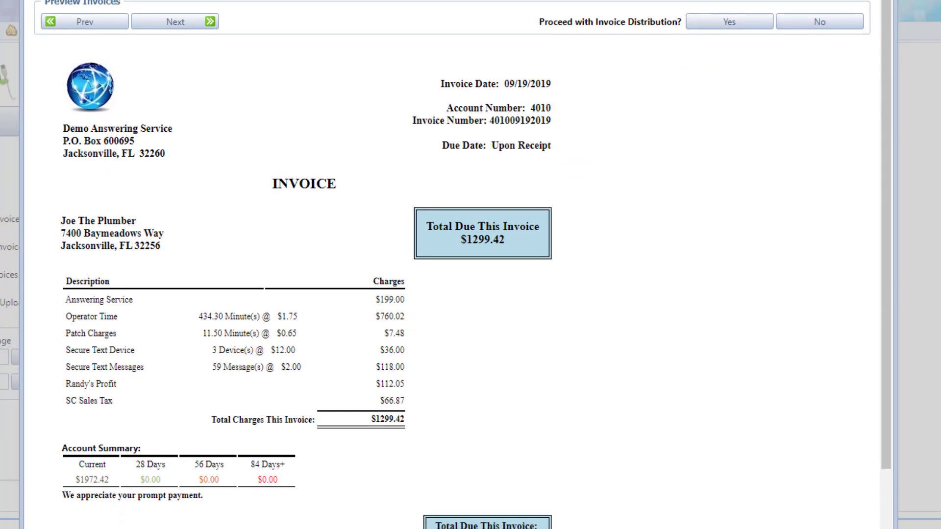